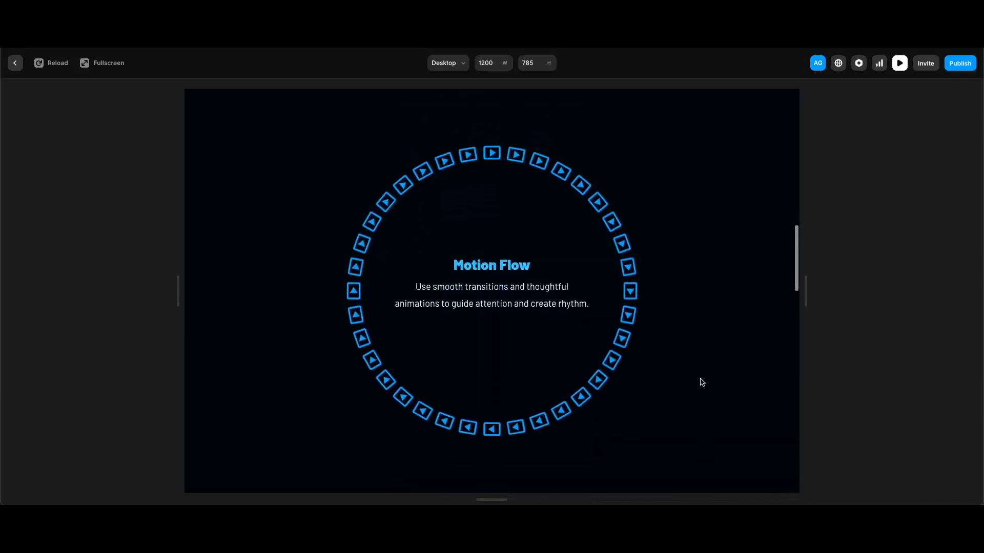
# - Preview the remaining card sections down to the footer, use the back-to-top link there, and exit the preview
pyautogui.scroll(-3, 702, 383)
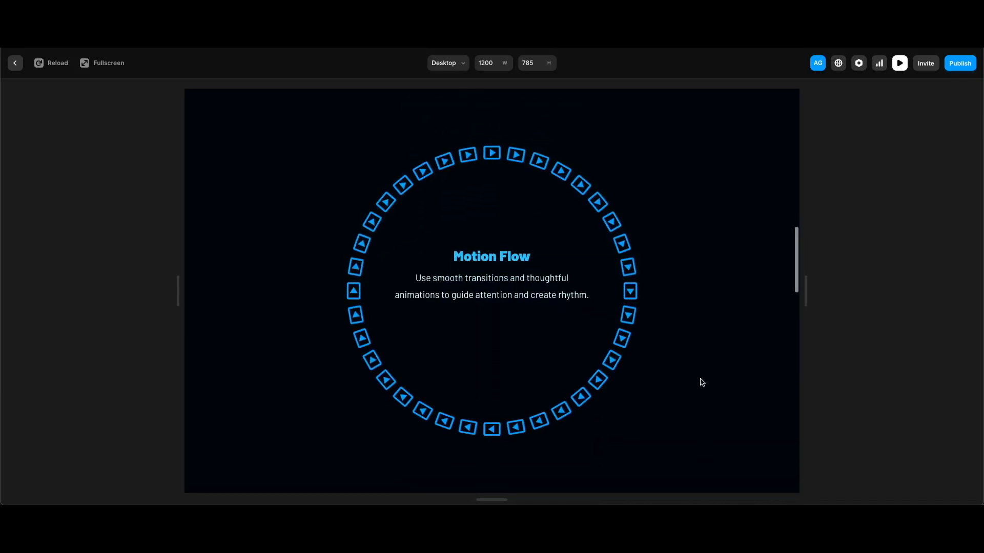
pyautogui.scroll(-5, 702, 382)
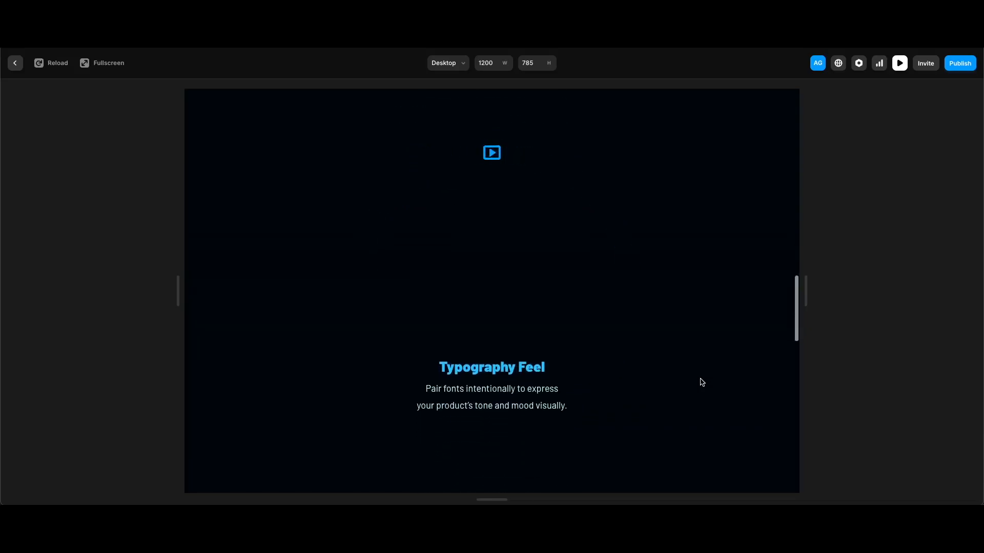
pyautogui.scroll(-1, 702, 382)
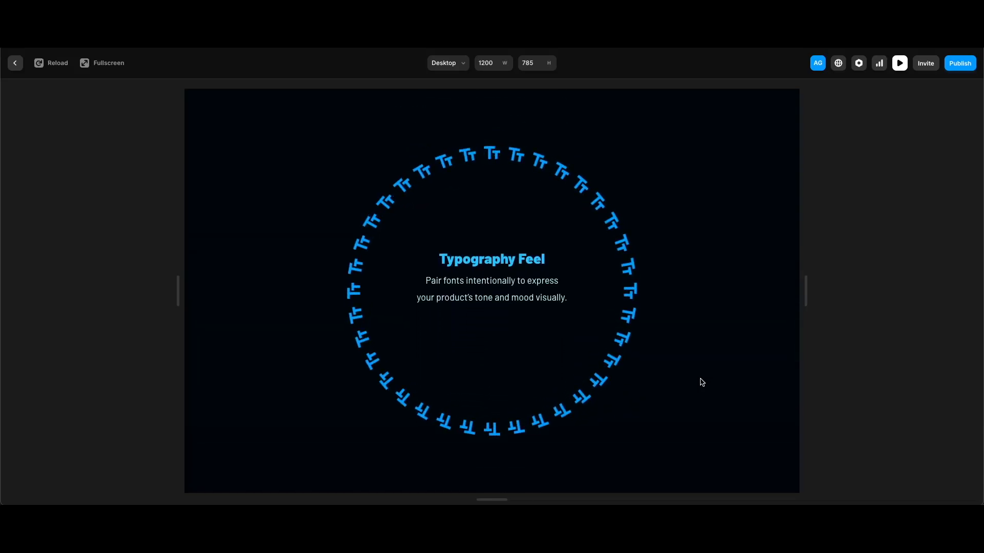
pyautogui.scroll(-5, 702, 383)
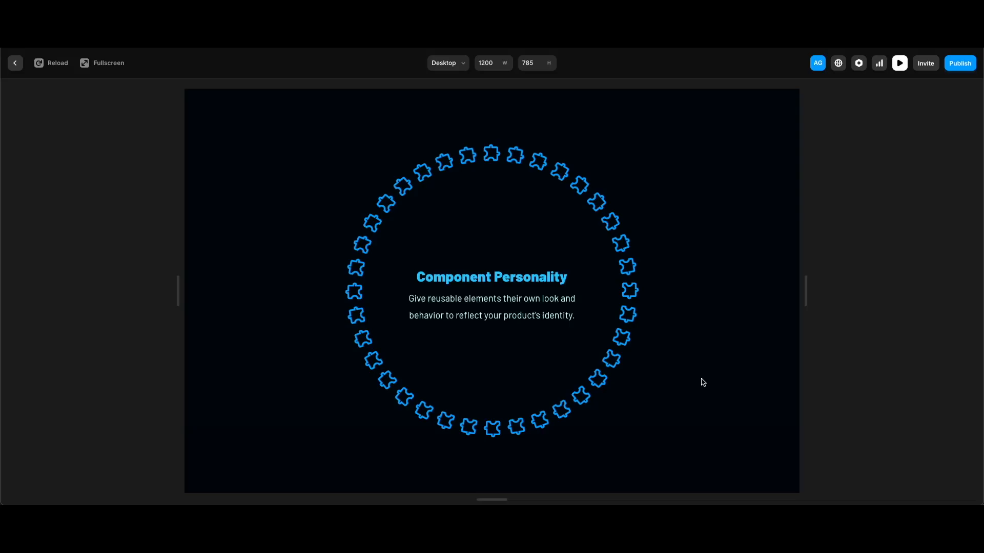
pyautogui.scroll(-5, 703, 382)
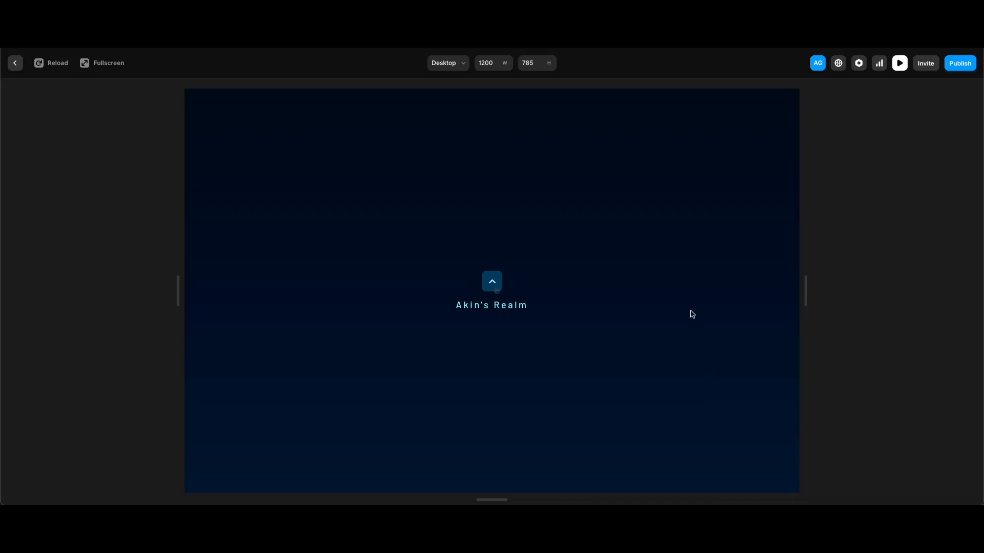
pyautogui.click(491, 282)
pyautogui.click(900, 63)
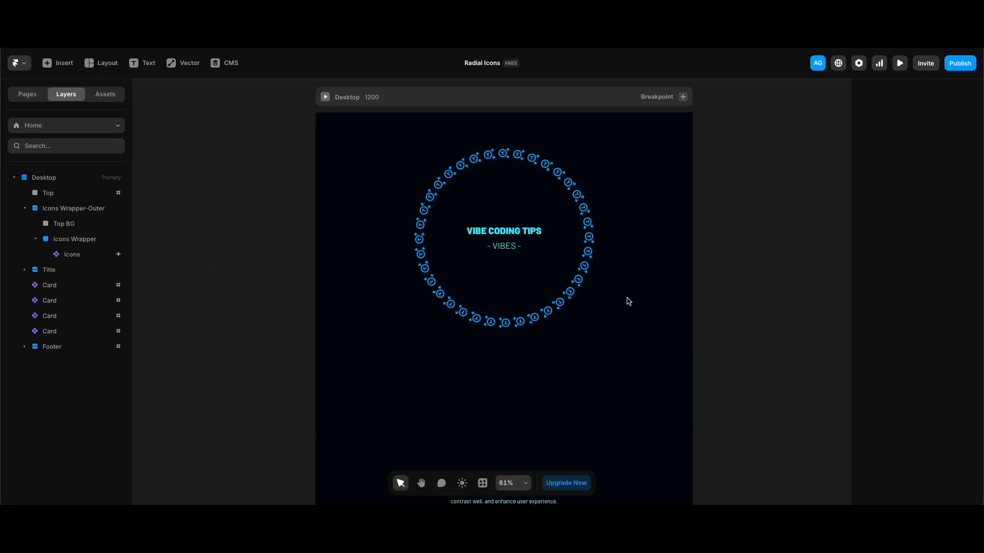
# - Examine the position, size and scroll section settings of the Top layer, and the layout settings of Icons Wrapper-Outer
pyautogui.click(77, 195)
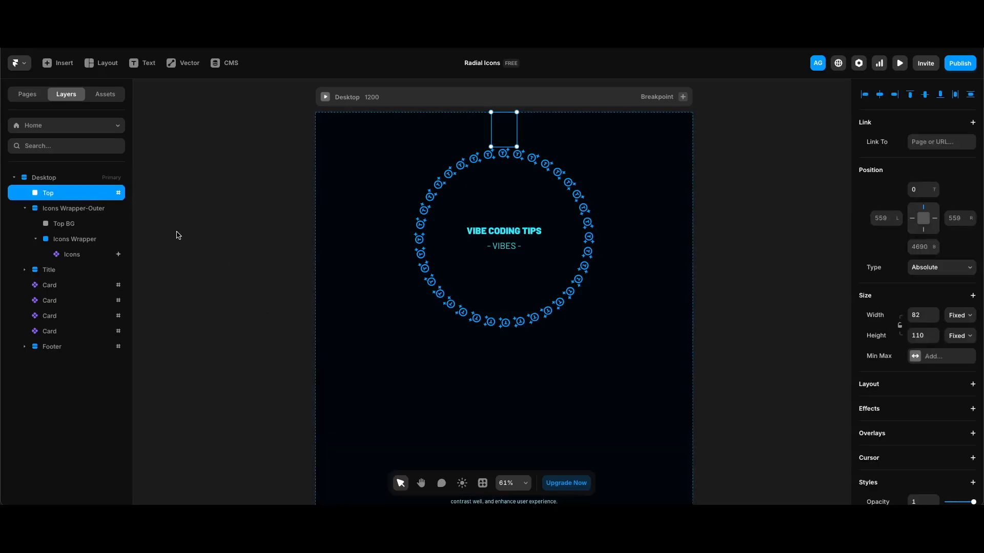
pyautogui.scroll(-6, 976, 407)
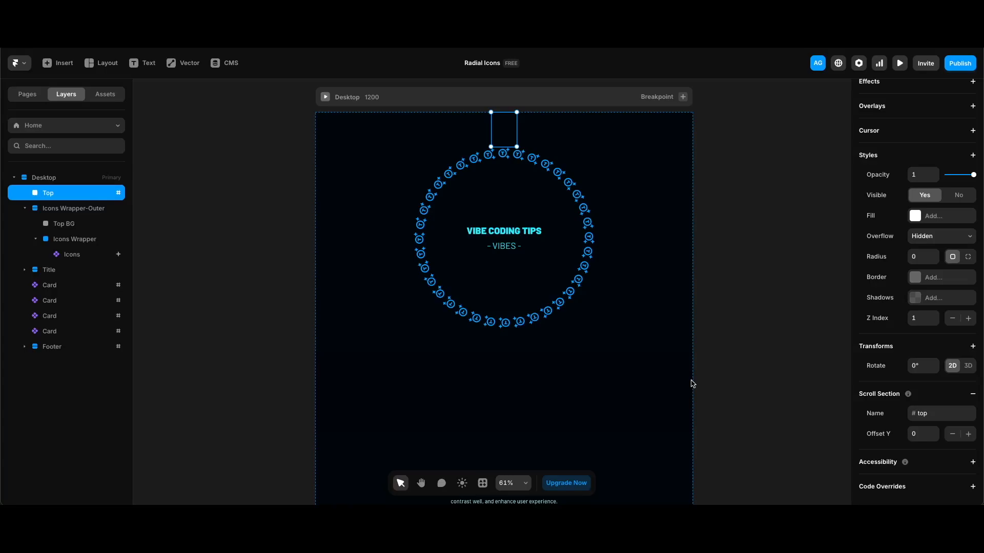
pyautogui.click(93, 208)
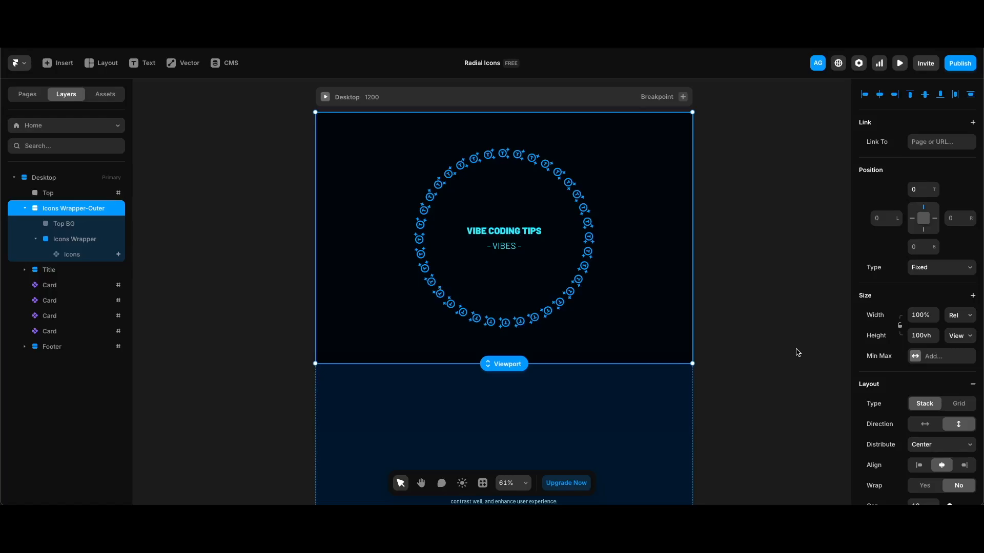
# - Examine the linear gradient fill of the Top BG layer, including its end colour stop, and close the fill settings
pyautogui.click(76, 223)
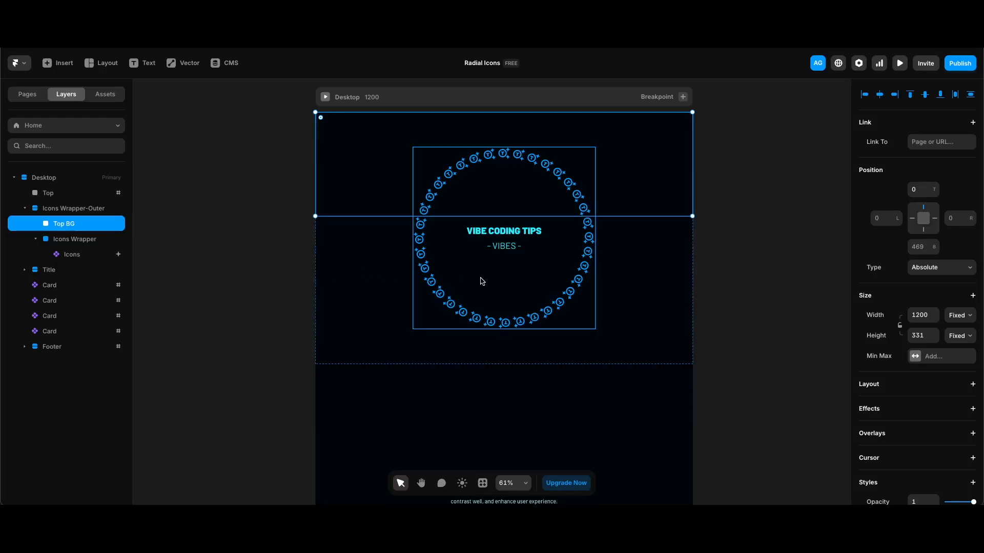
pyautogui.scroll(-5, 938, 353)
pyautogui.click(943, 279)
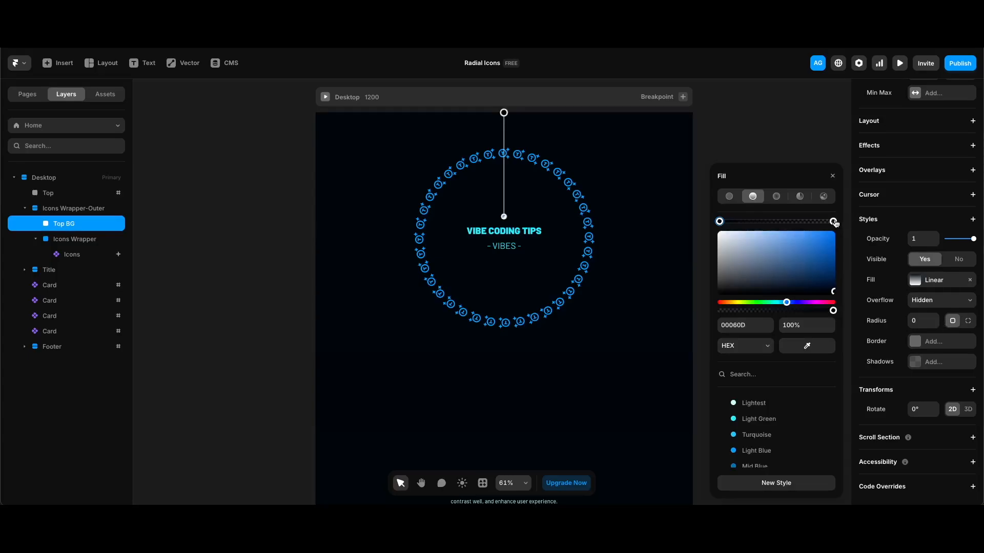
pyautogui.click(504, 216)
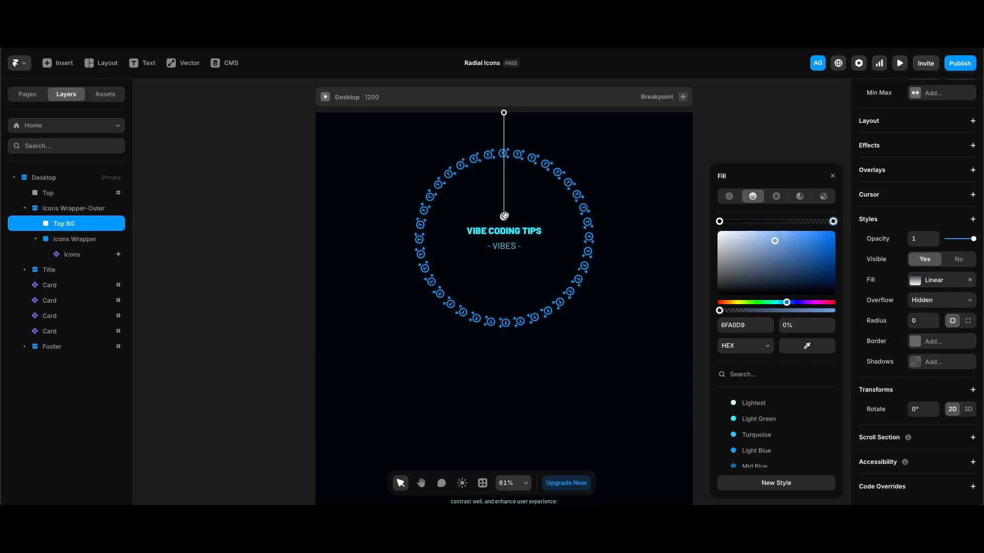
pyautogui.press('Escape')
# - Examine the size of Icons Wrapper and the first Card's title, text content and scroll section, and clear the selection
pyautogui.click(76, 239)
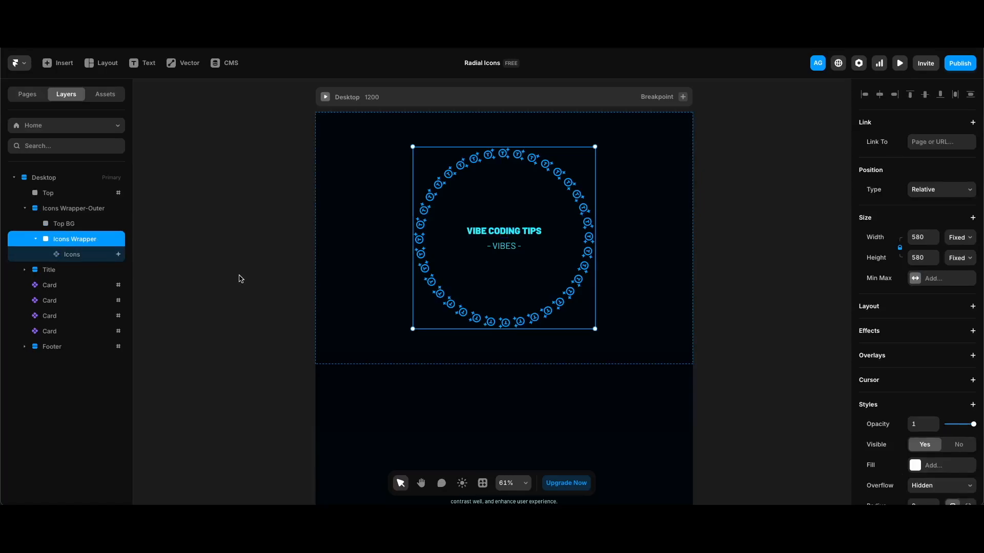
pyautogui.click(87, 286)
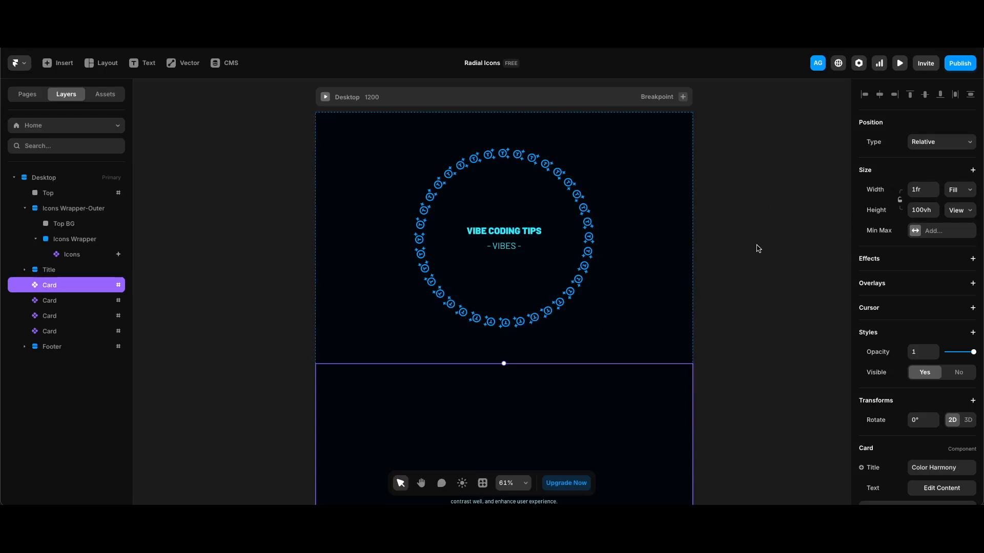
pyautogui.scroll(-3, 945, 333)
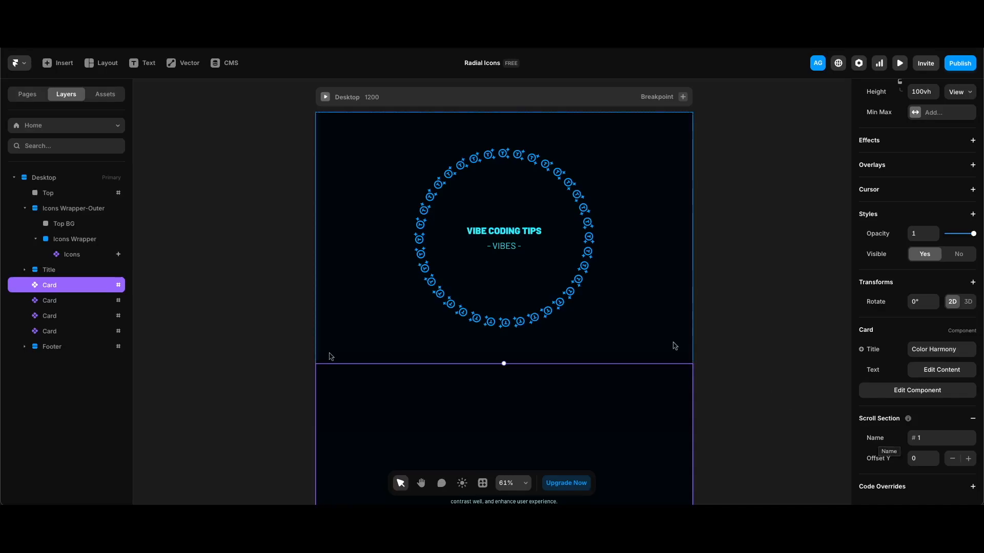
pyautogui.click(941, 370)
pyautogui.click(788, 335)
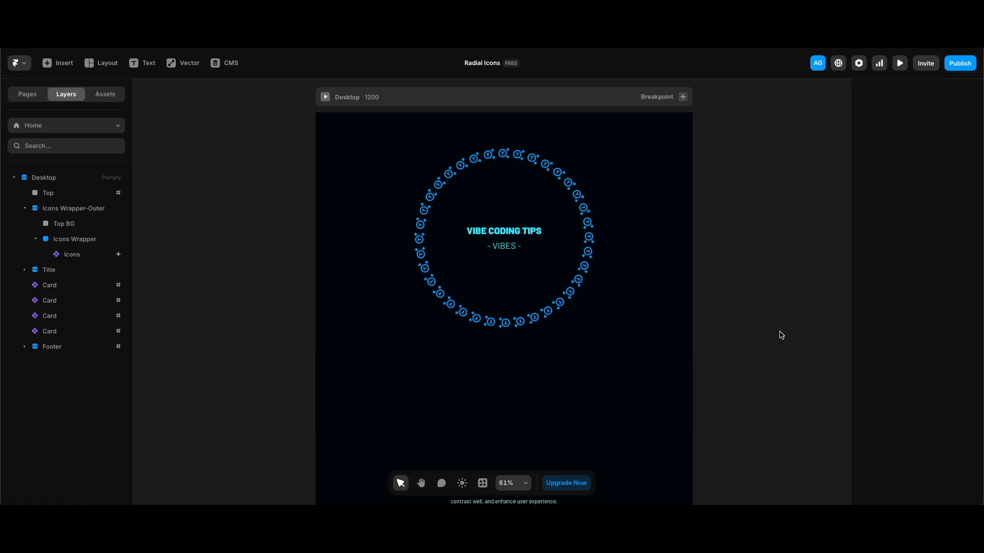
# - Open the Icons component for editing and go into the Radial Icons component nested in Variant 0
pyautogui.click(92, 255)
pyautogui.scroll(-4, 951, 395)
pyautogui.click(936, 437)
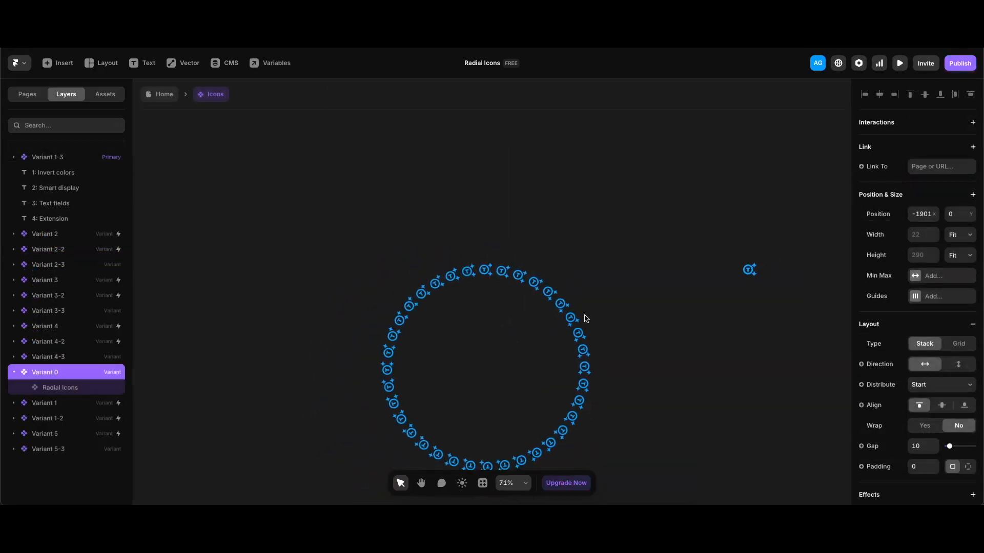
pyautogui.scroll(-3, 584, 318)
pyautogui.click(72, 388)
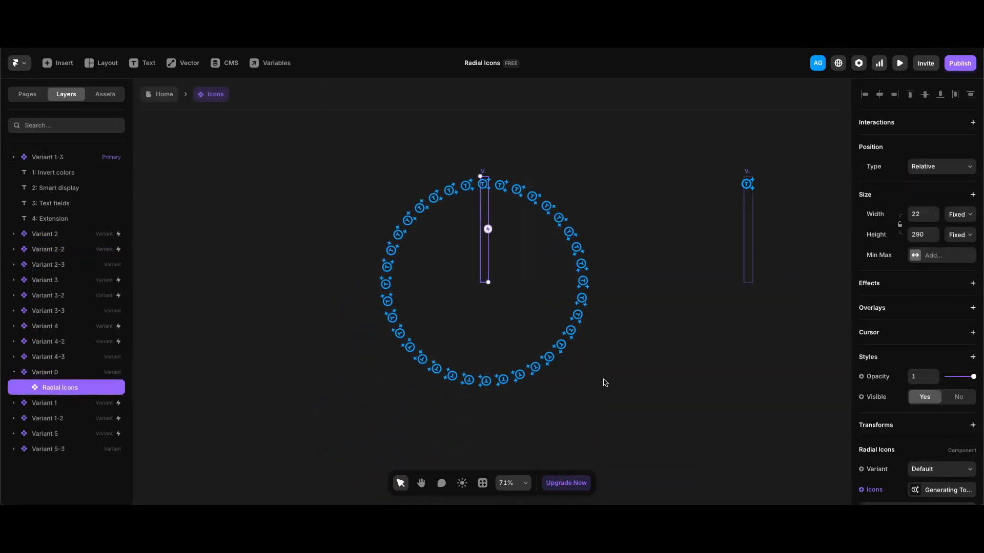
pyautogui.doubleClick(489, 207)
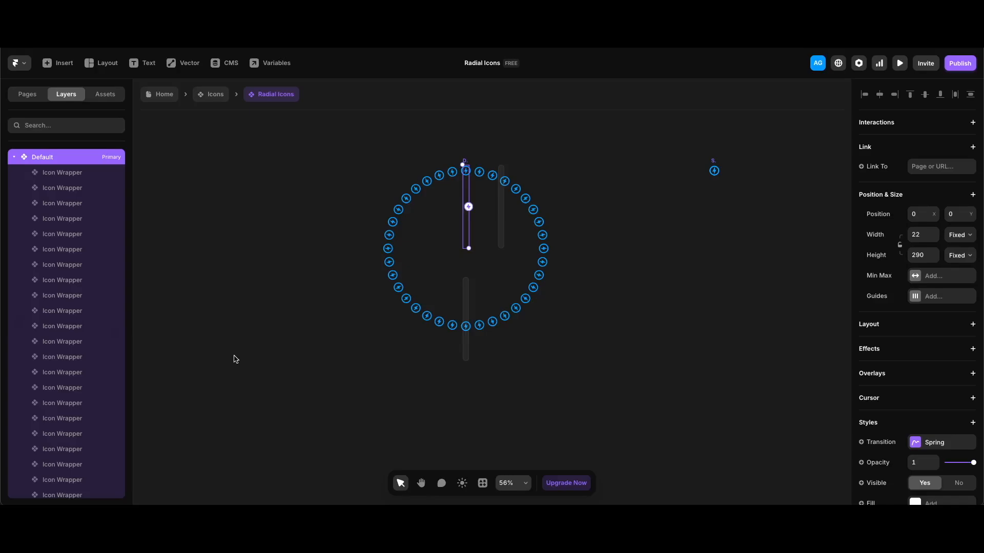
# - Examine the first Icon Wrapper's size, transform origin and icon setting, and inspect the Single variant of Radial Icons
pyautogui.scroll(-3, 880, 397)
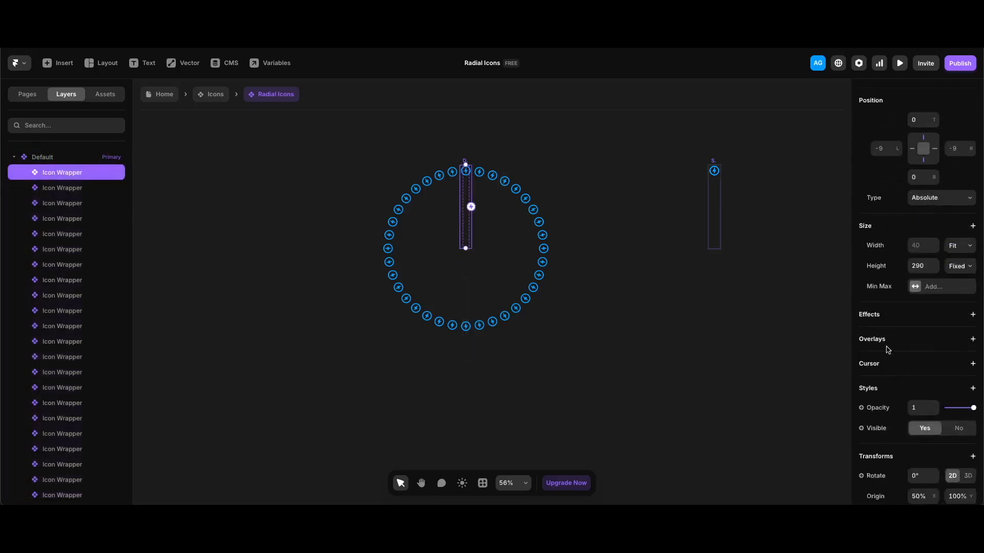
pyautogui.scroll(-2, 888, 350)
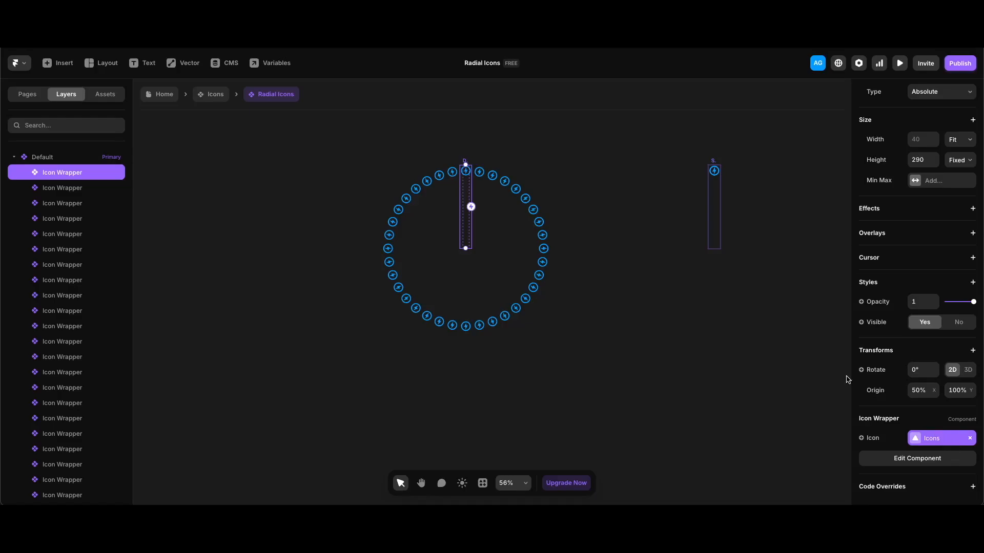
pyautogui.click(713, 175)
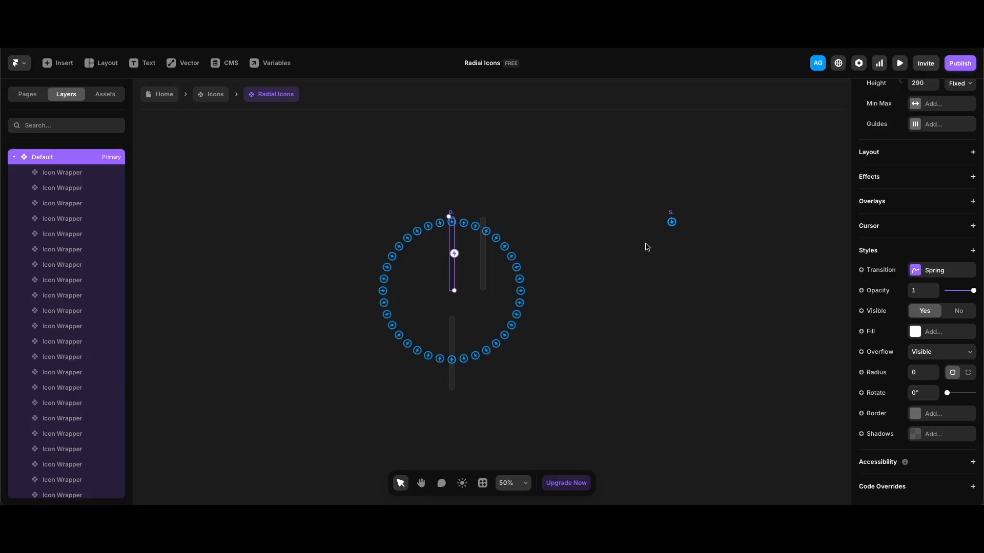
pyautogui.click(671, 221)
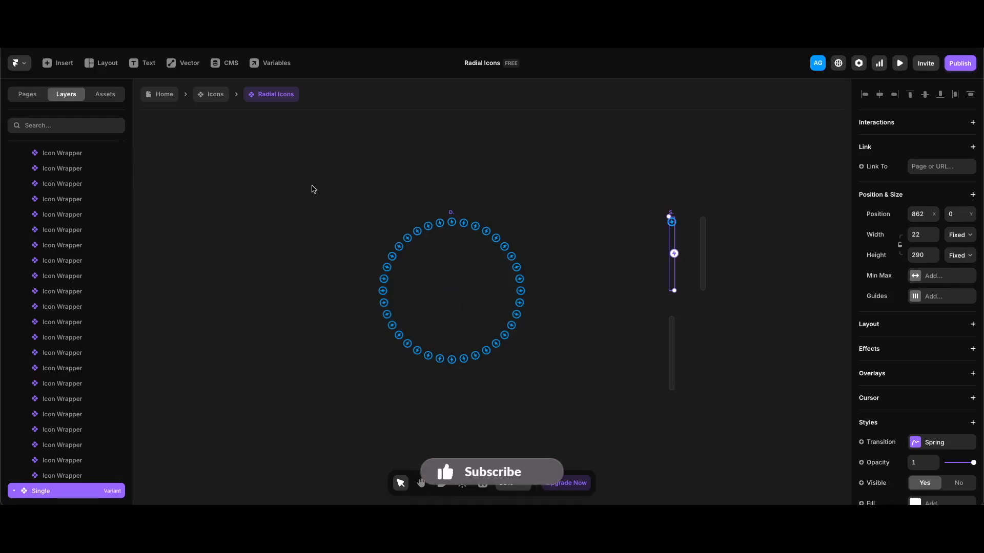
# - Return to the Icons component and compare the settings of Variant 1 with those of Variant 0
pyautogui.click(220, 96)
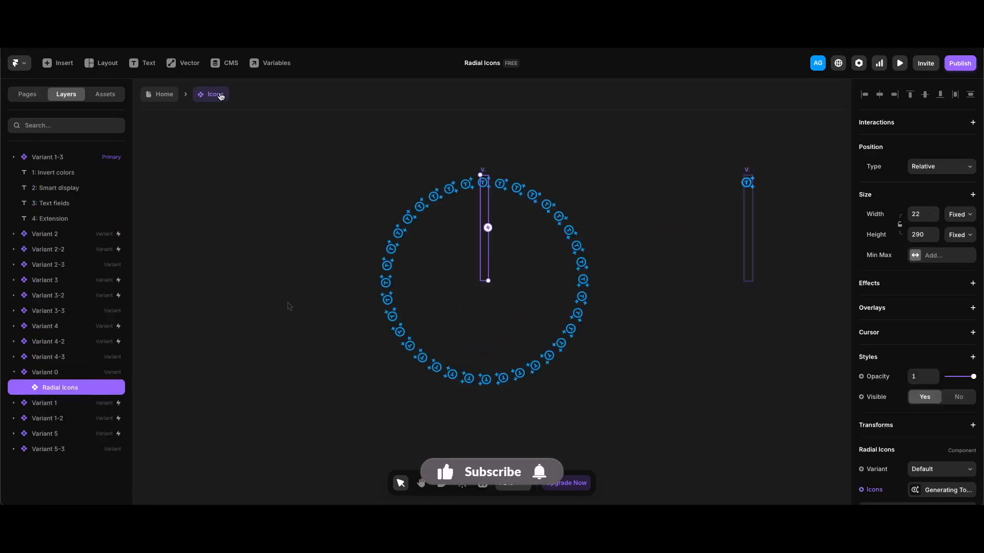
pyautogui.scroll(-3, 592, 253)
pyautogui.hscroll(4, 593, 253)
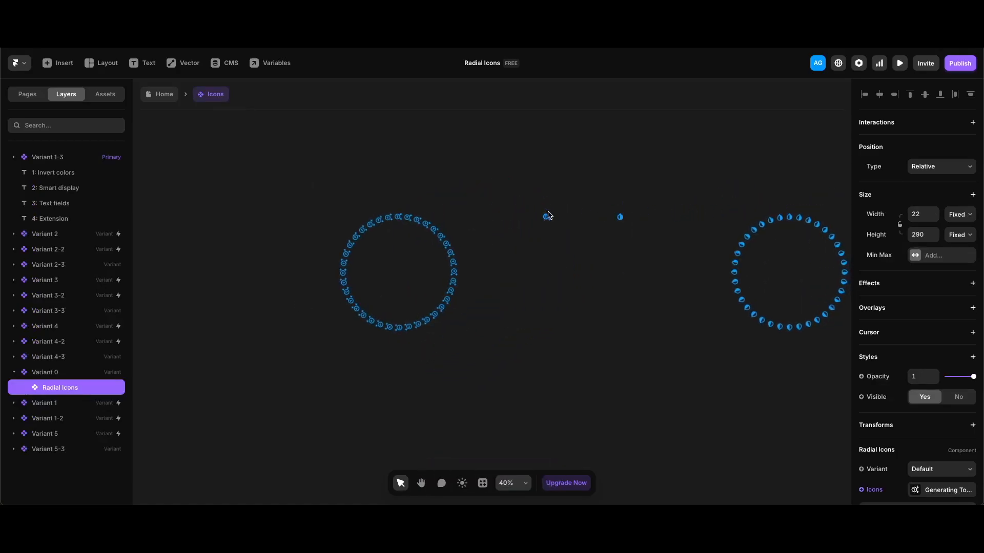
pyautogui.click(550, 214)
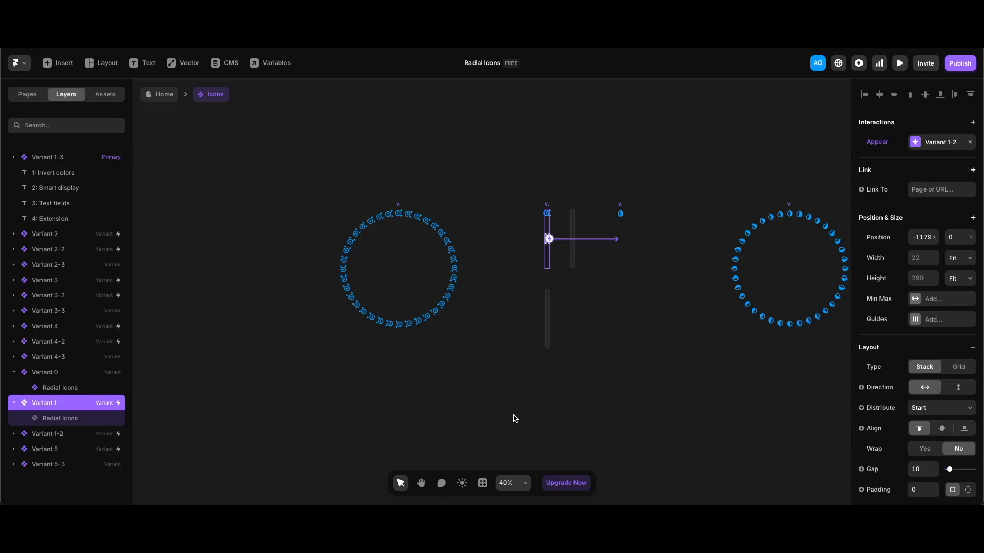
pyautogui.click(399, 209)
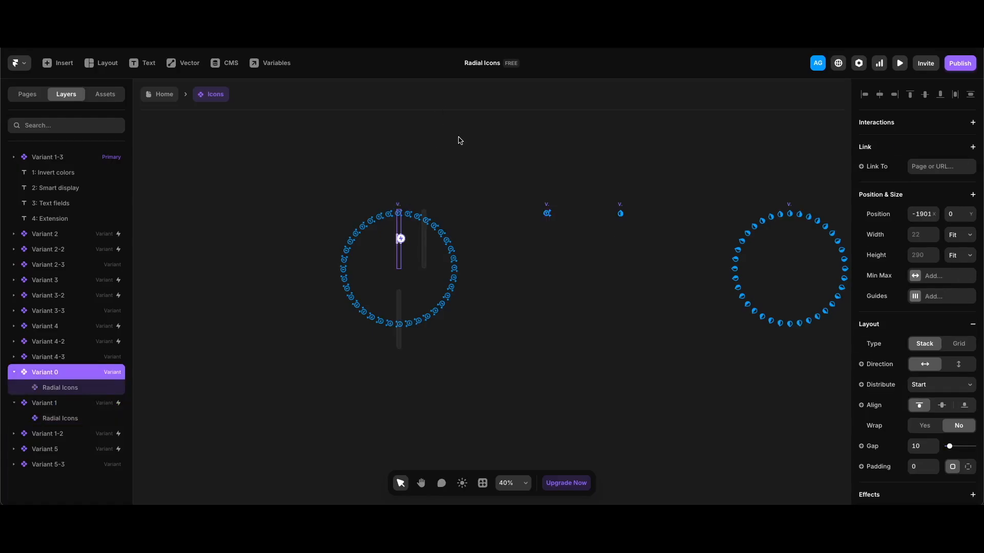
# - Examine the Radial Icons instance inside Variant 1, and inspect Variant 1-2 and Variant 1-3 in the animation sequence
pyautogui.hscroll(5, 471, 152)
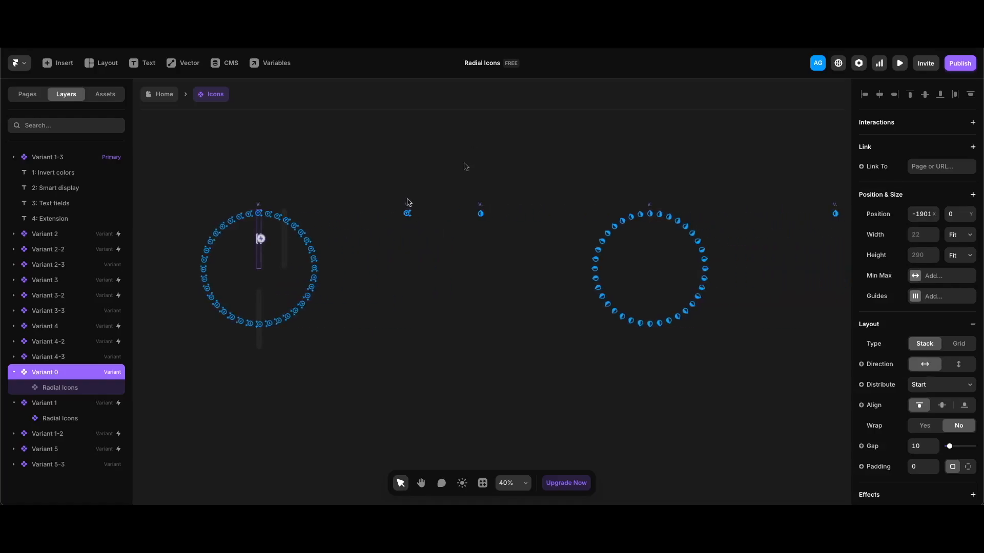
pyautogui.click(406, 208)
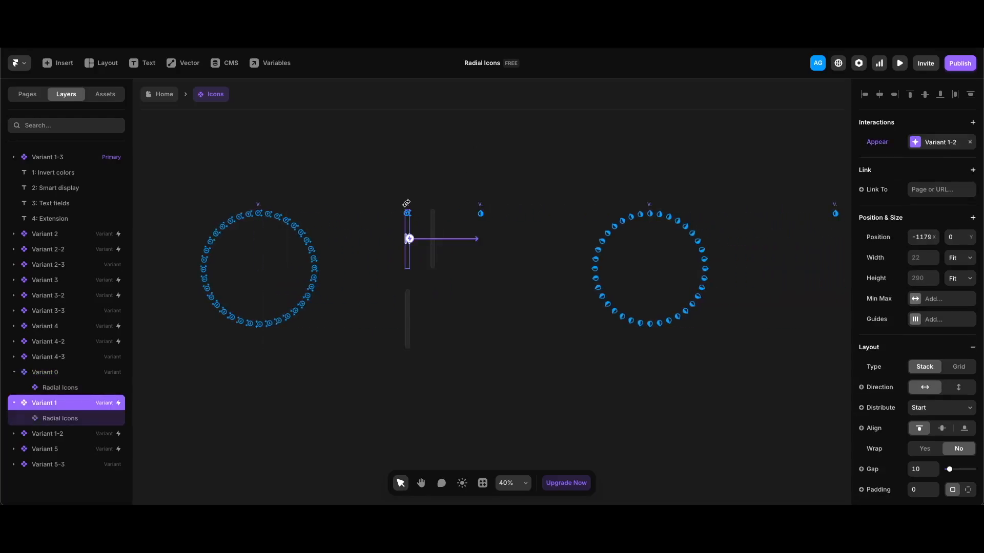
pyautogui.press('Return')
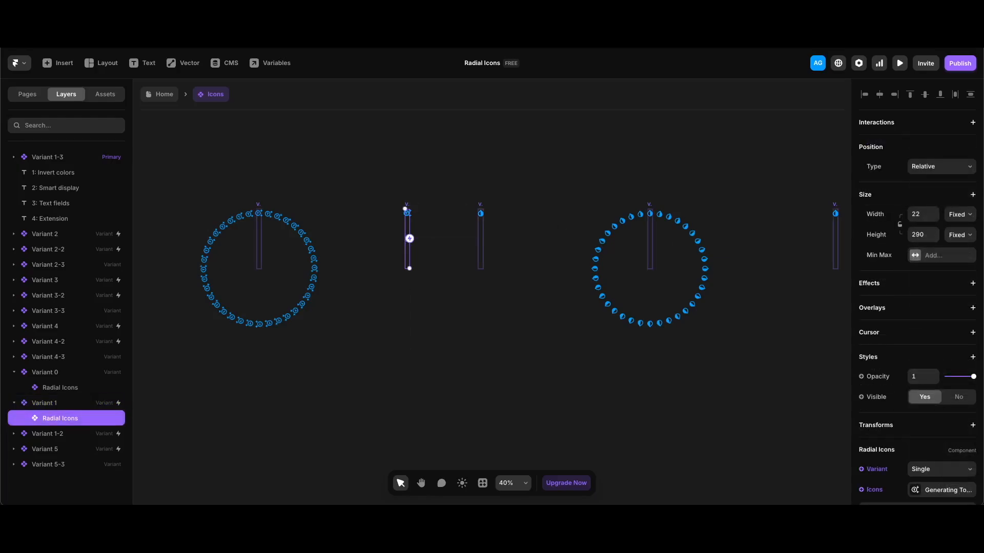
pyautogui.click(479, 204)
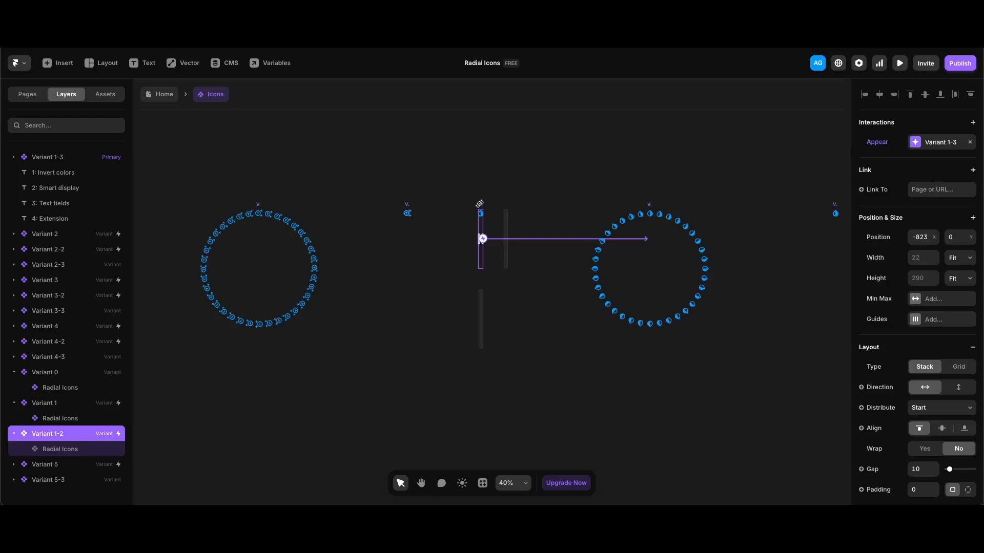
pyautogui.click(645, 214)
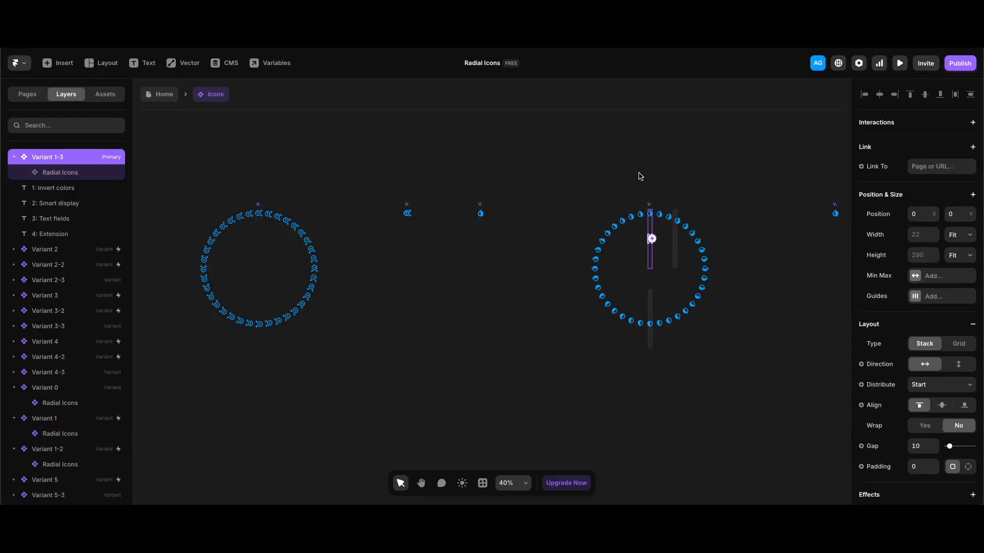
pyautogui.scroll(-1, 640, 177)
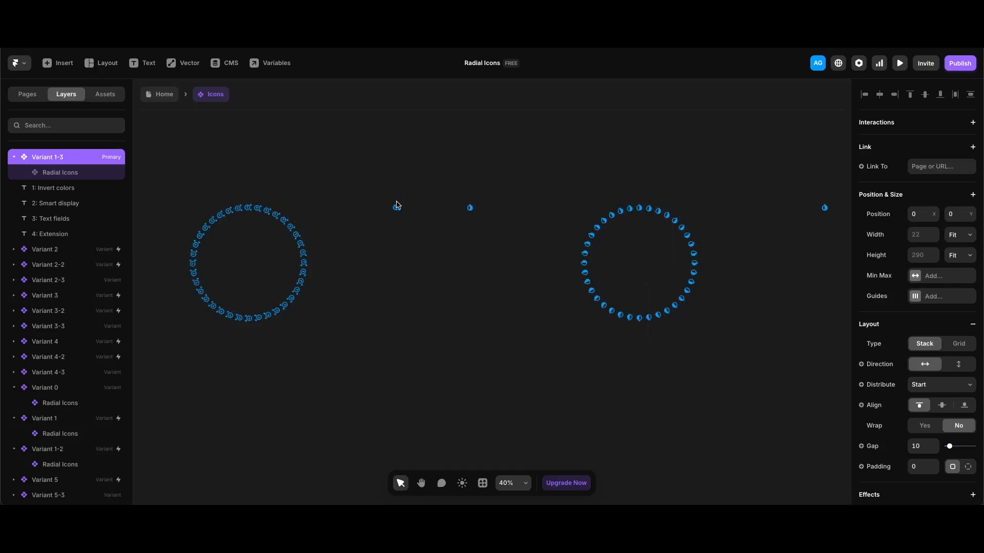
# - Examine the Appear interaction settings that link Variant 1 to Variant 1-2, and return to the Home page
pyautogui.click(397, 203)
pyautogui.scroll(6, 943, 256)
pyautogui.click(939, 145)
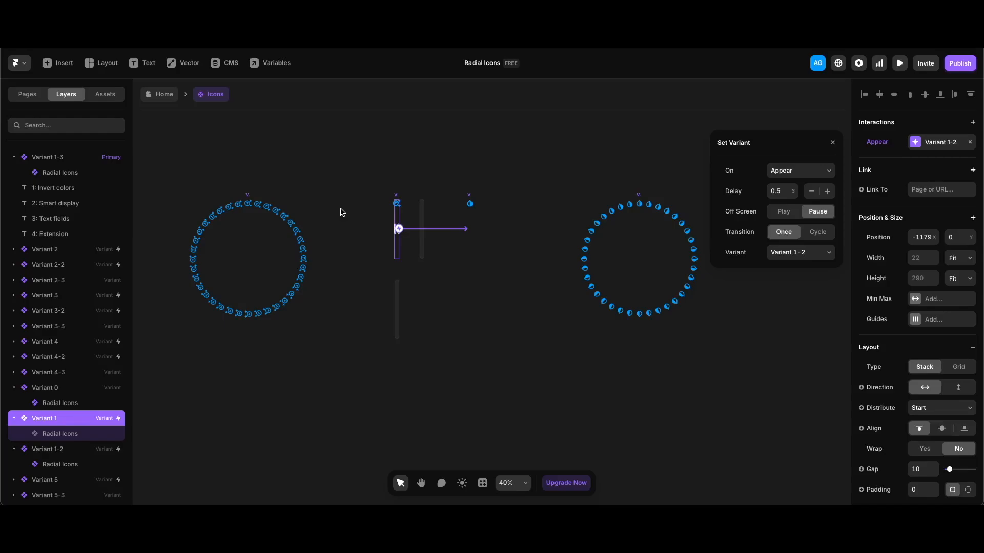
pyautogui.click(164, 94)
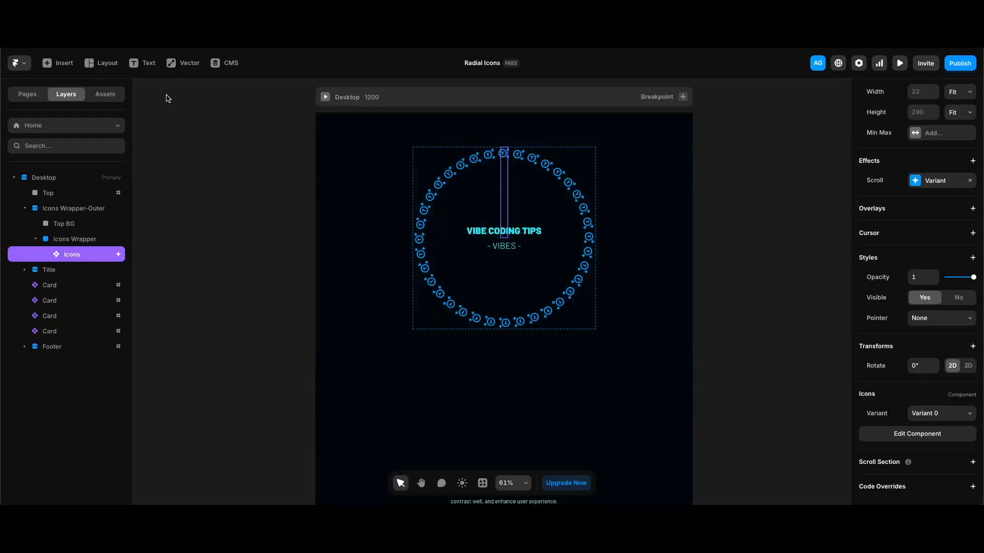
# - Examine the Scroll Variant effect on the Icons layer, including the variant assigned to each section from #1 through #footer
pyautogui.scroll(2, 953, 213)
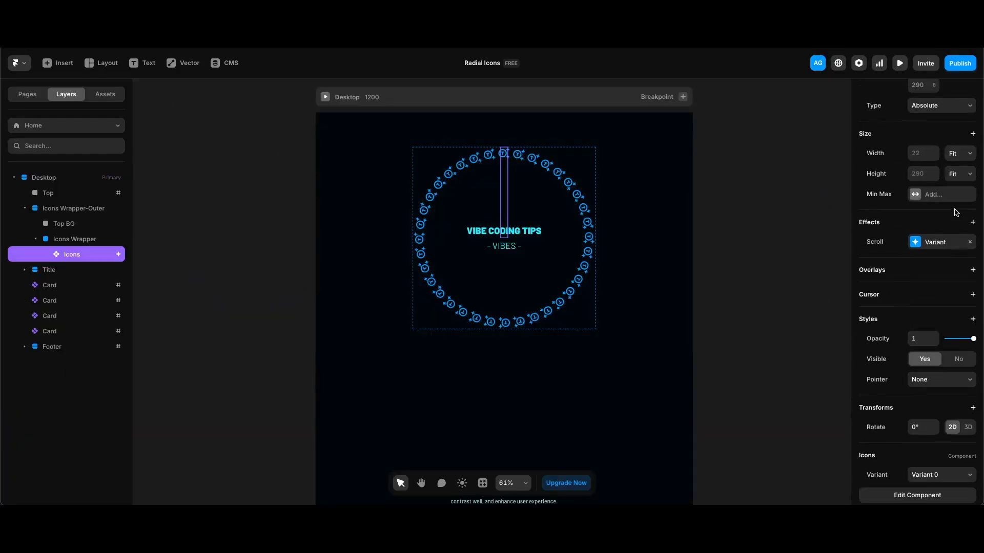
pyautogui.click(951, 244)
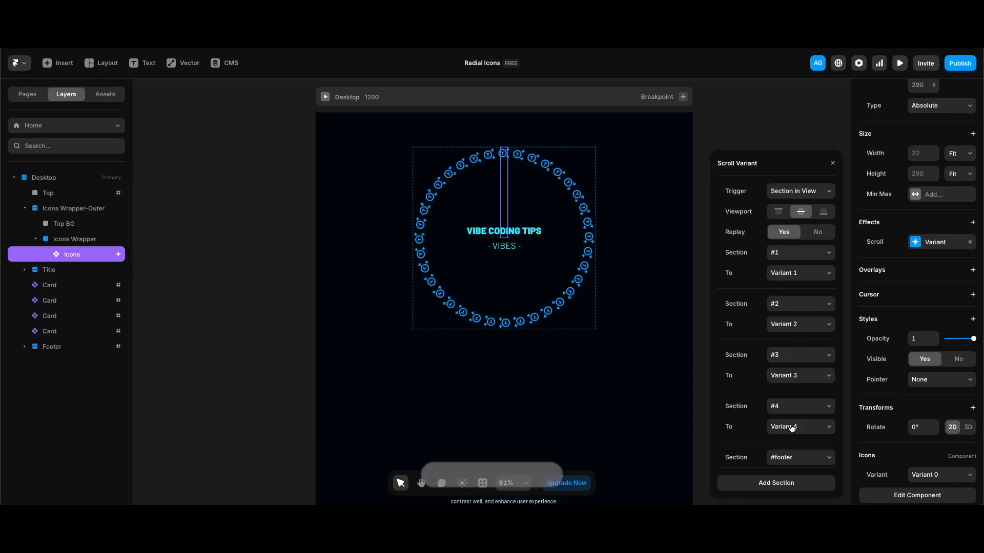
pyautogui.scroll(-1, 770, 367)
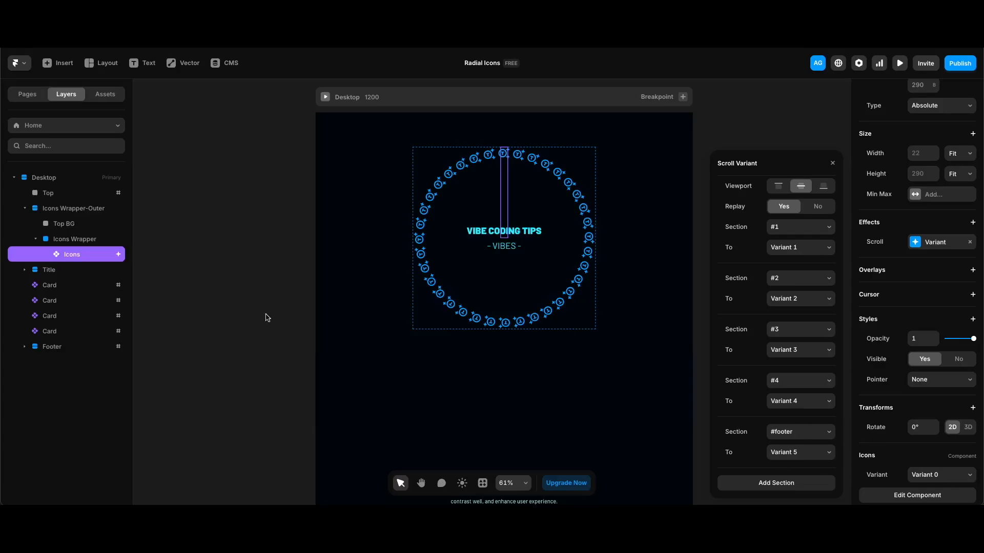
# - Preview the page, review the icon ring animation in each section down to the footer, and return to the page start with the footer's up-arrow link
pyautogui.hotkey('ctrl', 'p')
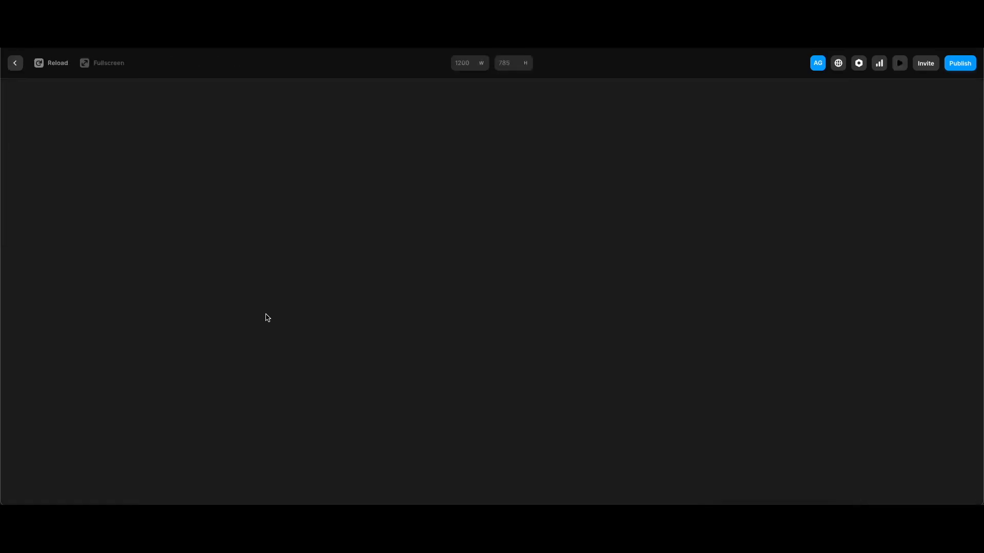
pyautogui.scroll(-5, 701, 343)
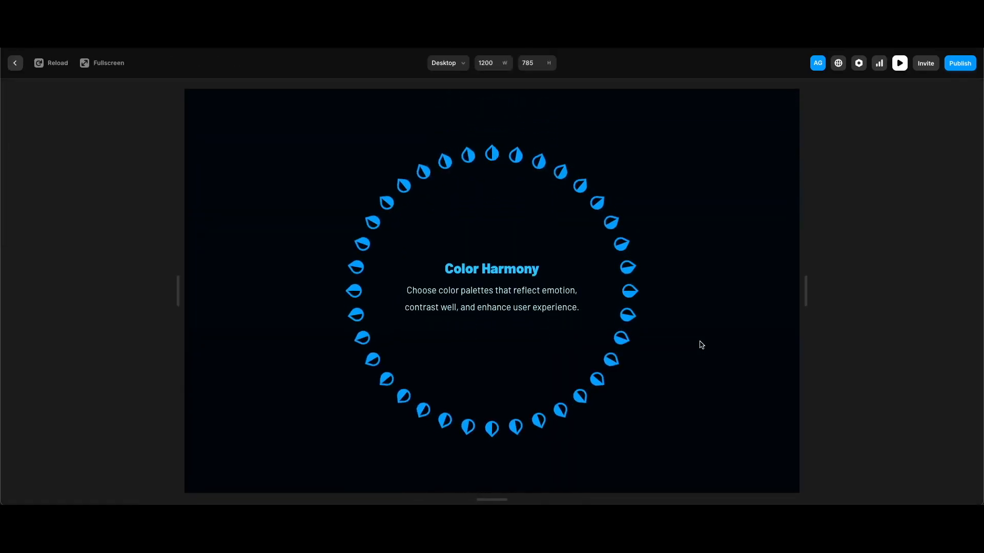
pyautogui.scroll(-5, 701, 345)
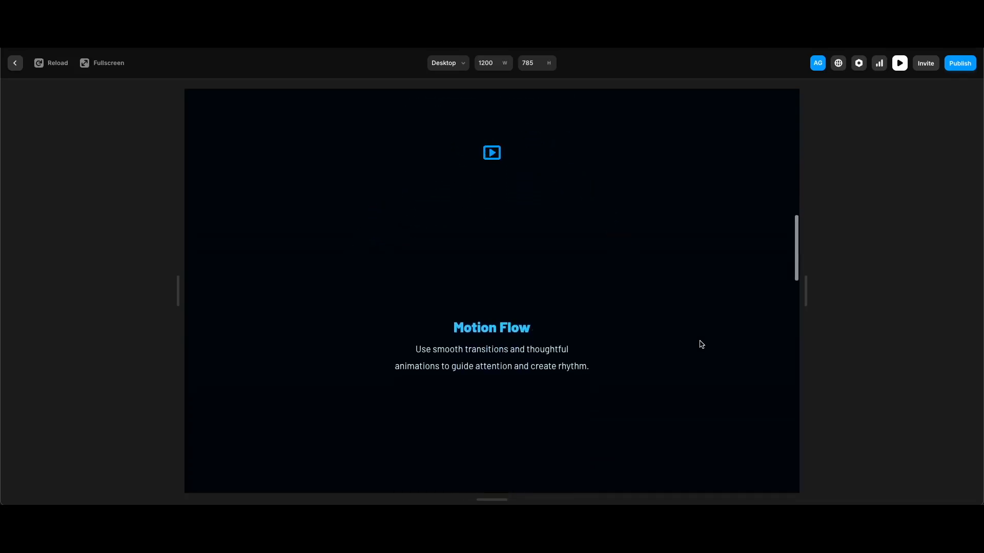
pyautogui.scroll(-5, 701, 344)
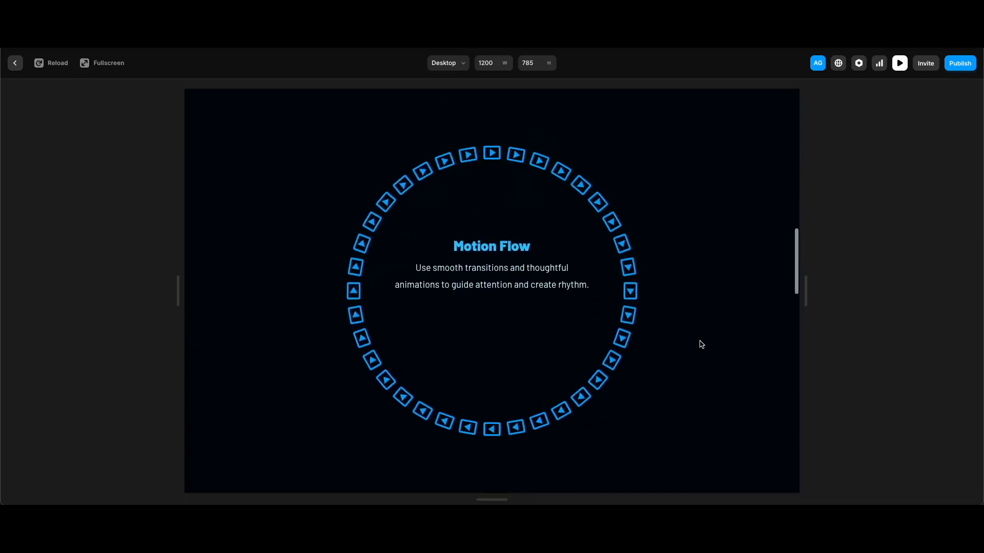
pyautogui.scroll(-5, 701, 344)
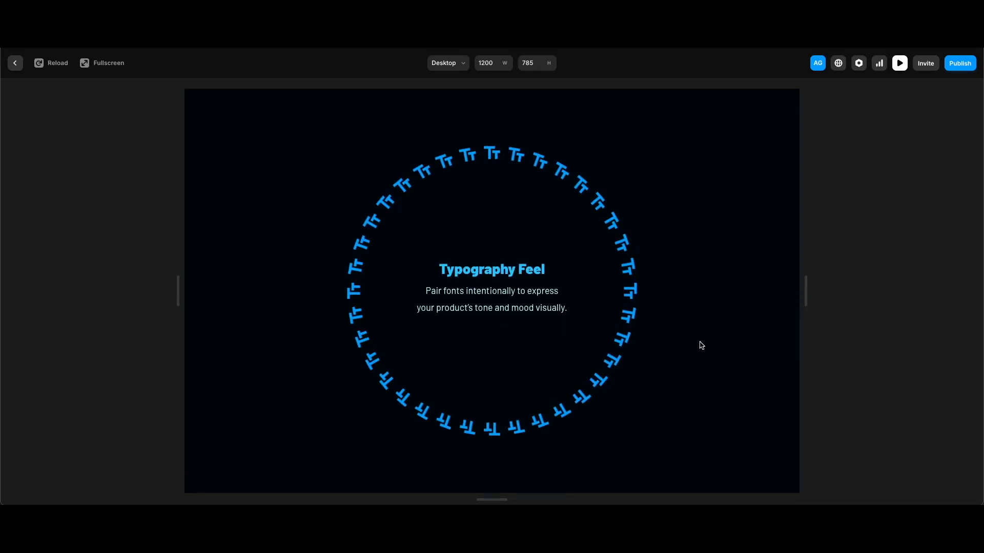
pyautogui.scroll(-5, 701, 345)
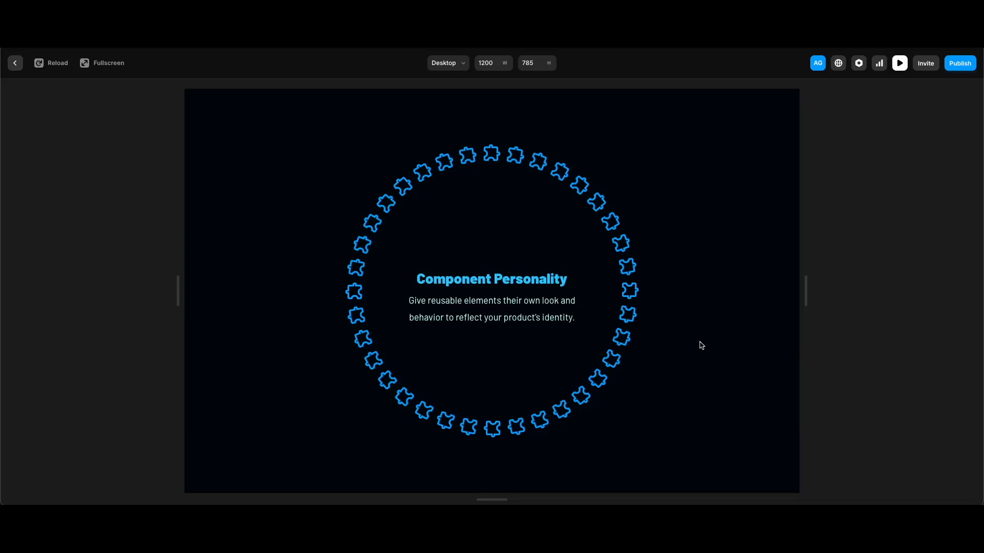
pyautogui.scroll(-8, 700, 346)
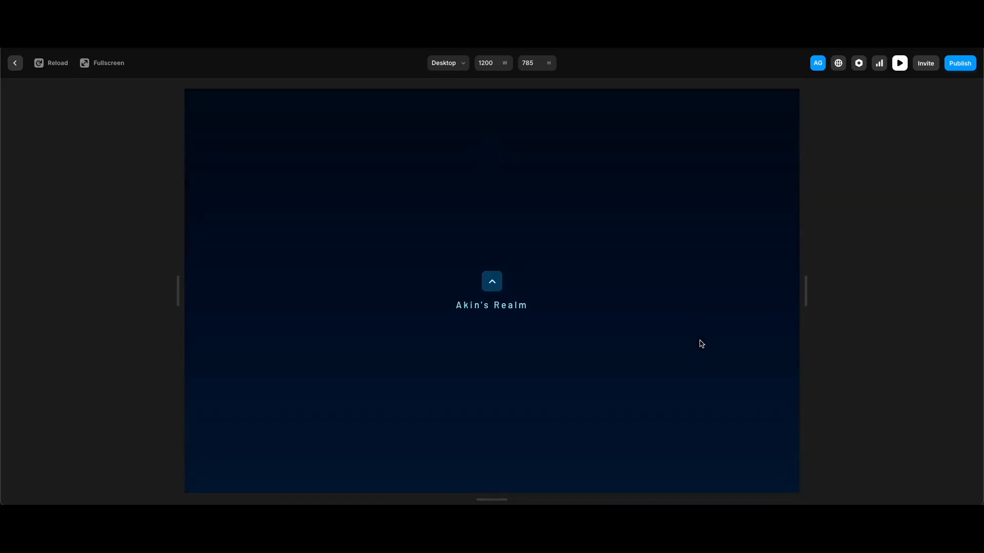
pyautogui.click(492, 282)
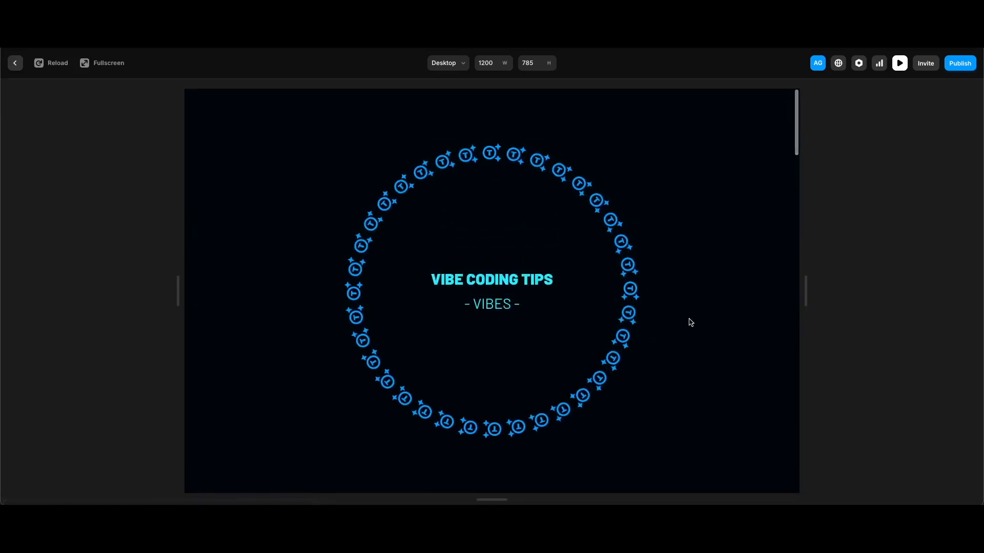